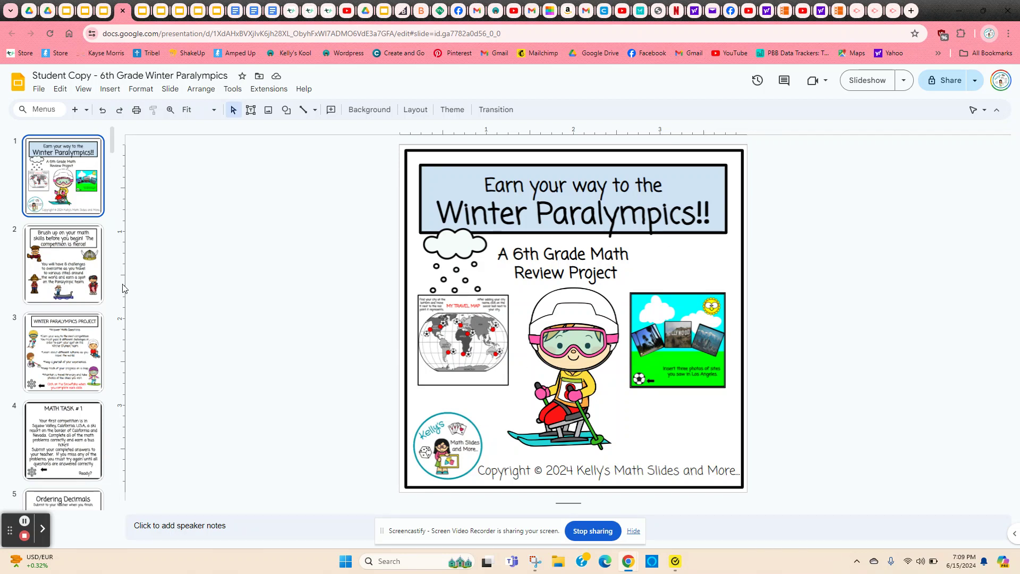
- Go to slide 2, the introduction to the 8 math challenges across world cities
click(48, 255)
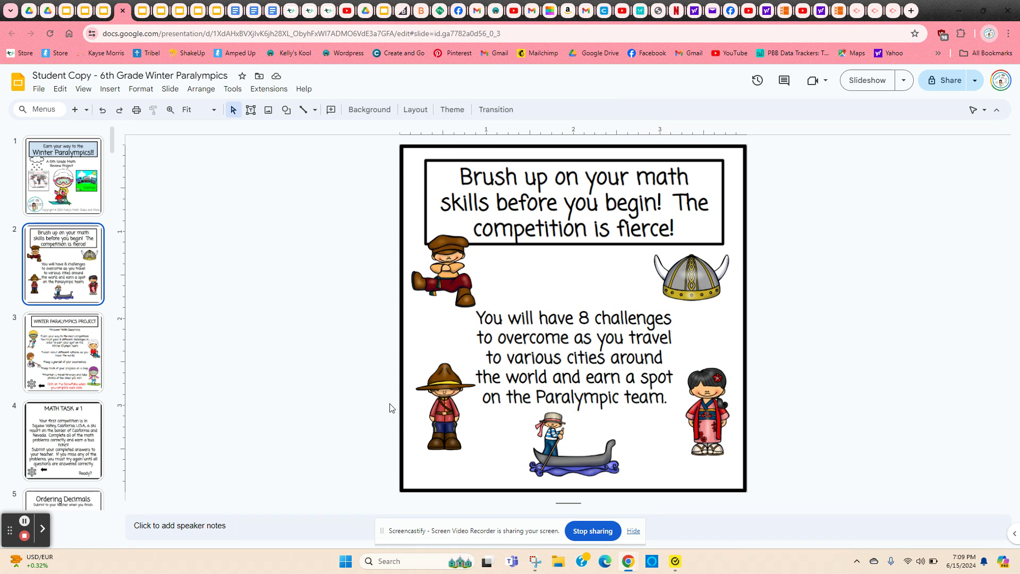
- Show slide 3, the project overview with its task list and snowflake instruction
click(69, 335)
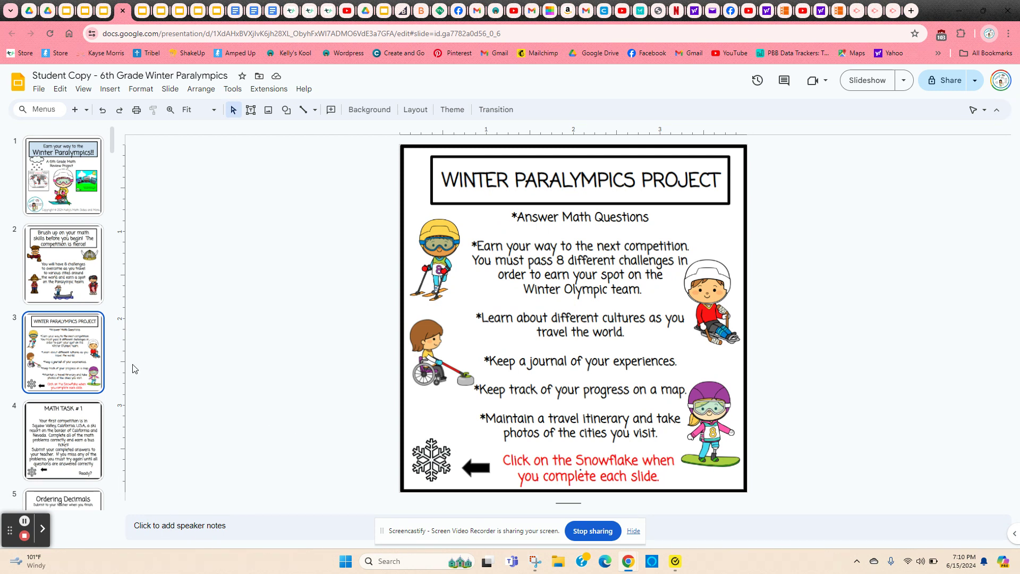
- Follow the snowflake's Slide 4 link to MATH TASK # 1, then open slide 5's Ordering Decimals activity
click(434, 457)
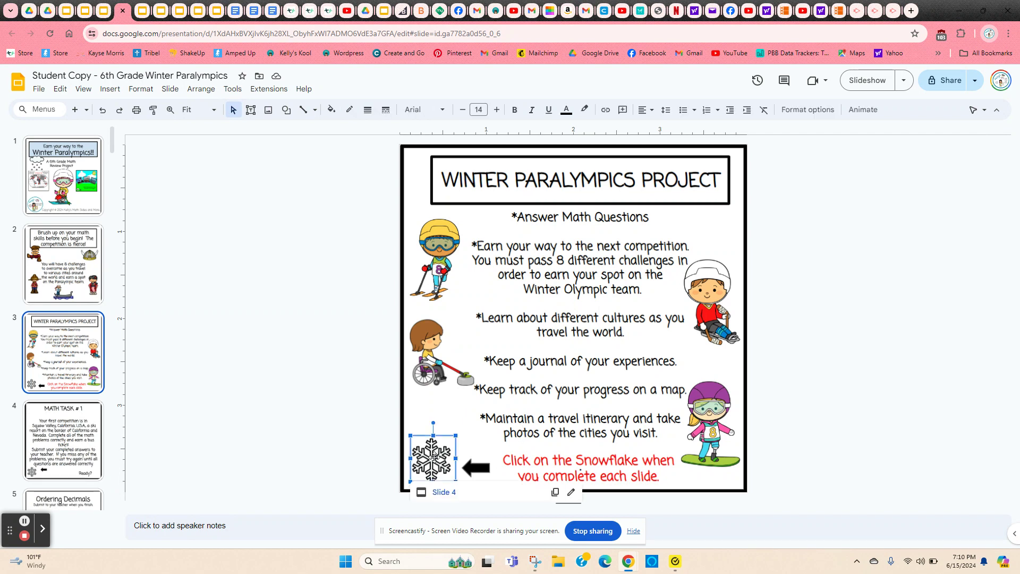
click(443, 493)
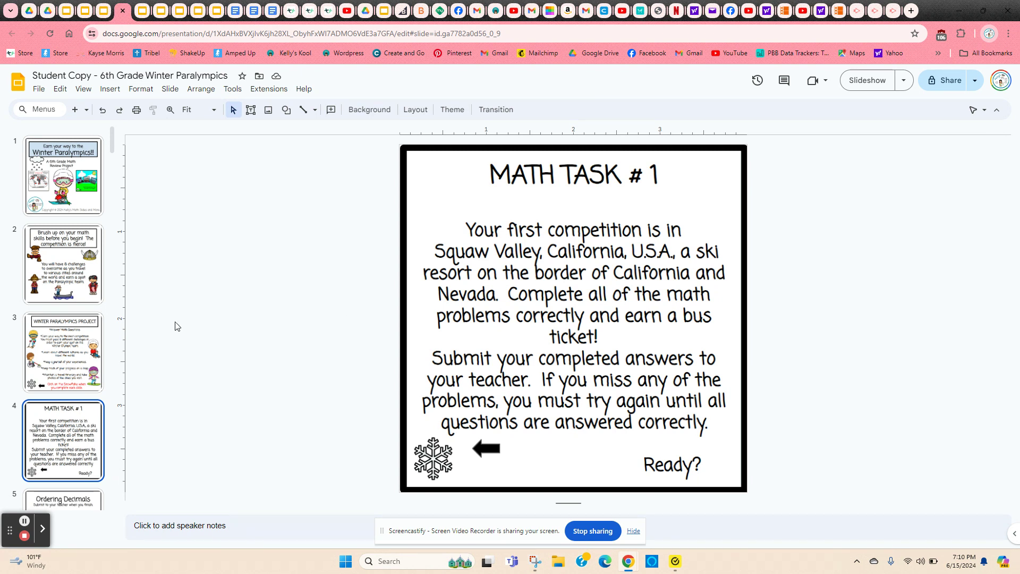
scroll(53, 353, down, 4)
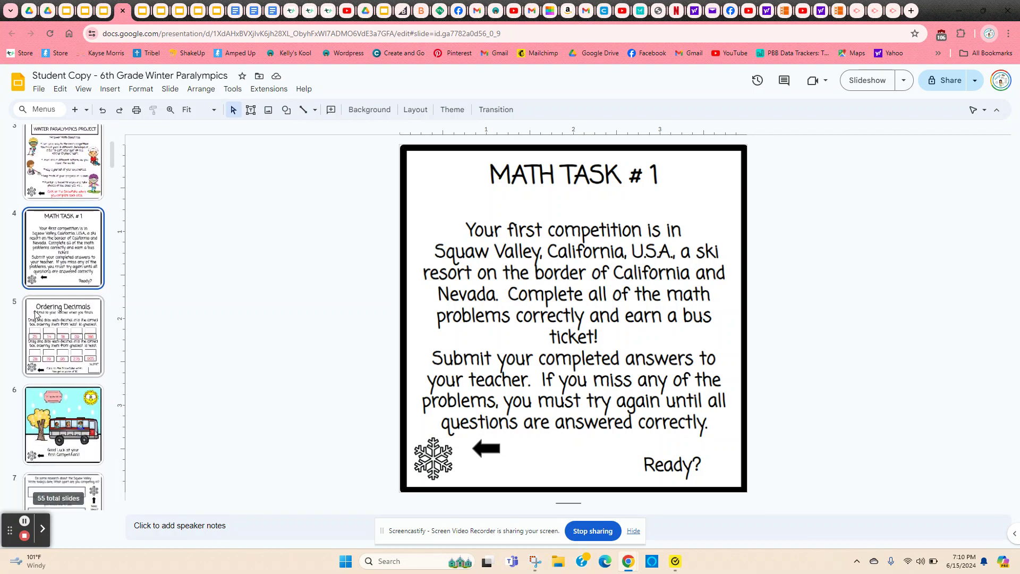
click(35, 314)
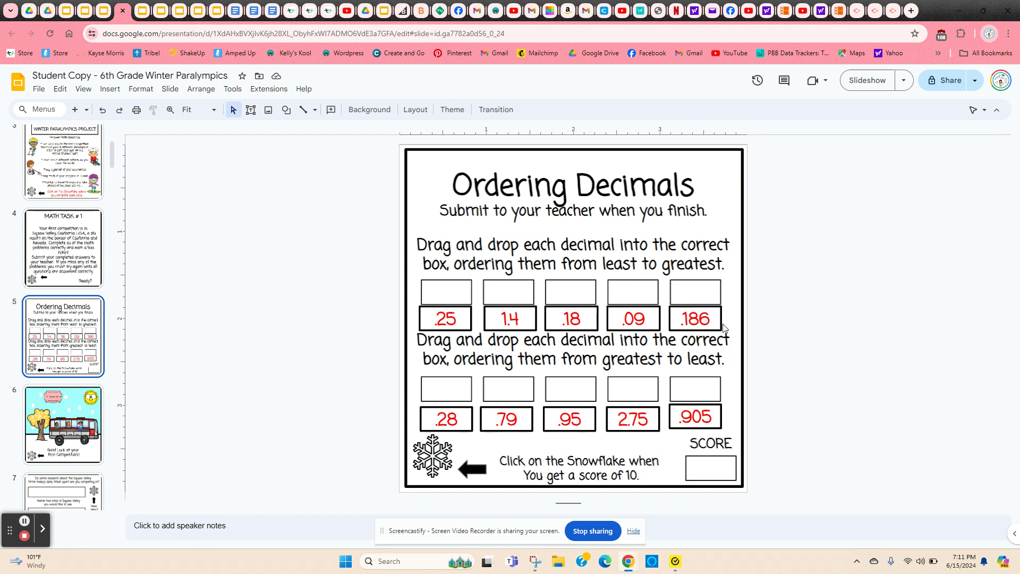
drag(718, 322, 722, 285)
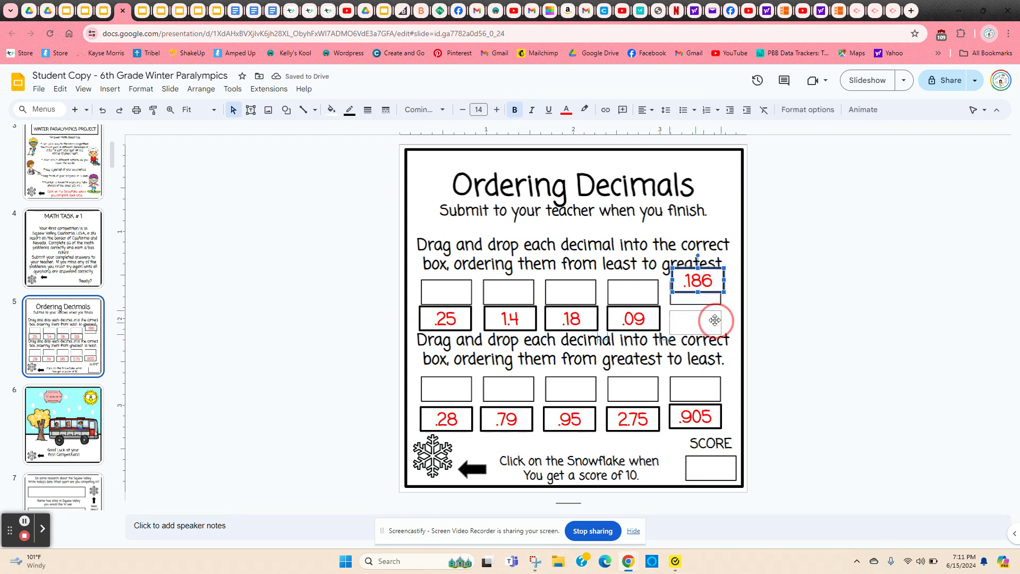
key(ctrl+z)
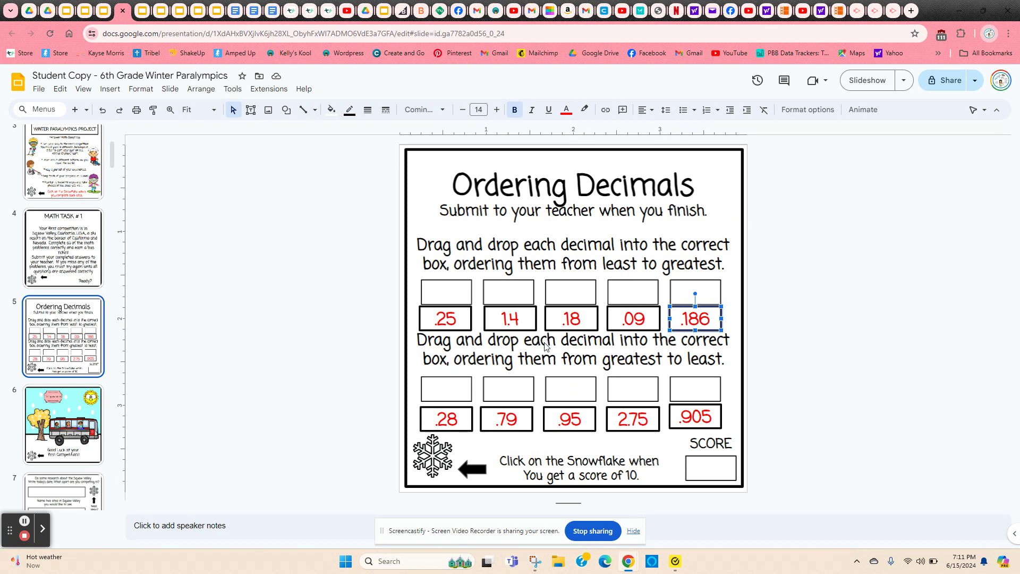
click(802, 299)
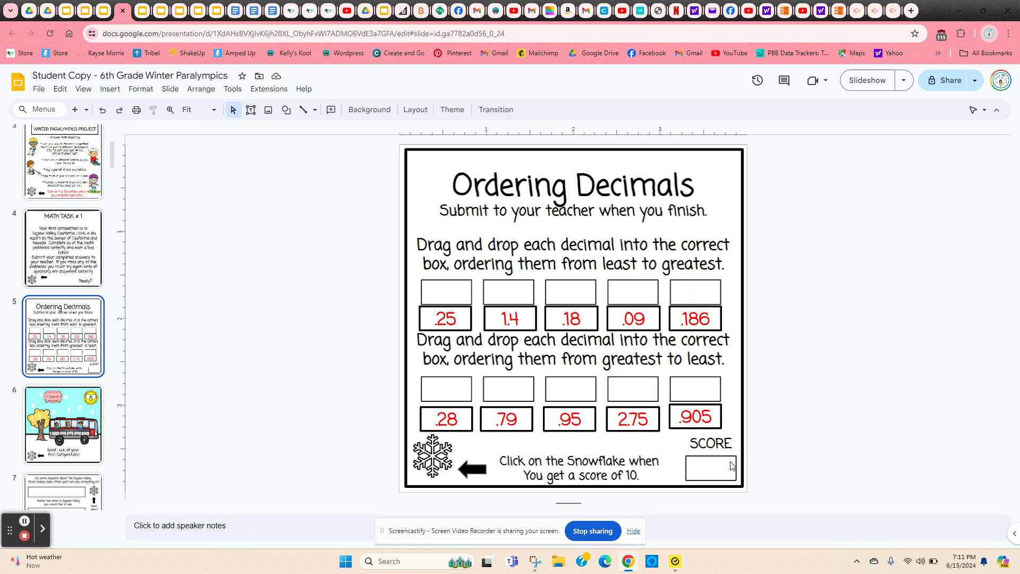
- Follow the snowflake link to slide 6, then open slide 7's Squaw Valley research worksheet
click(437, 462)
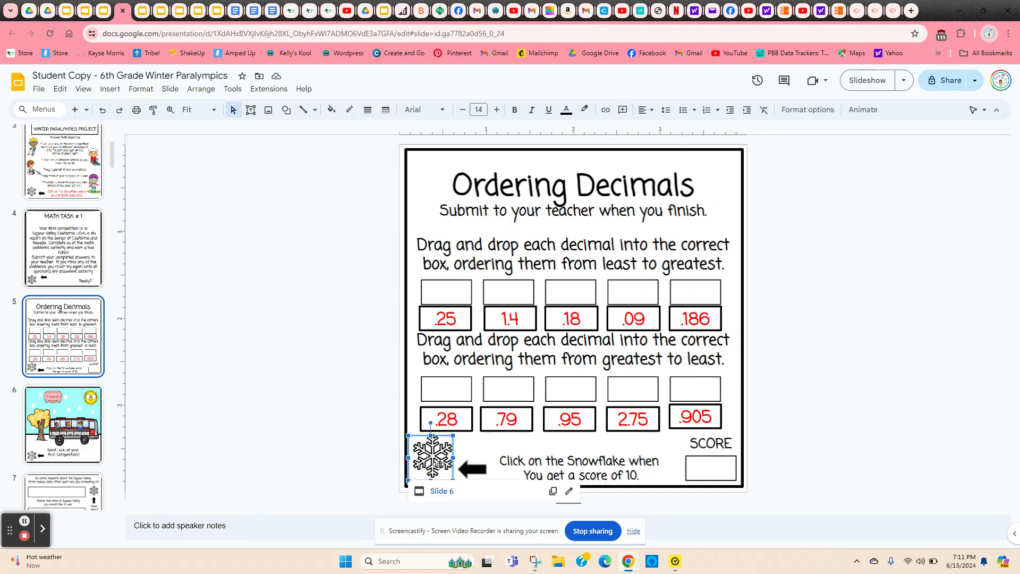
click(445, 492)
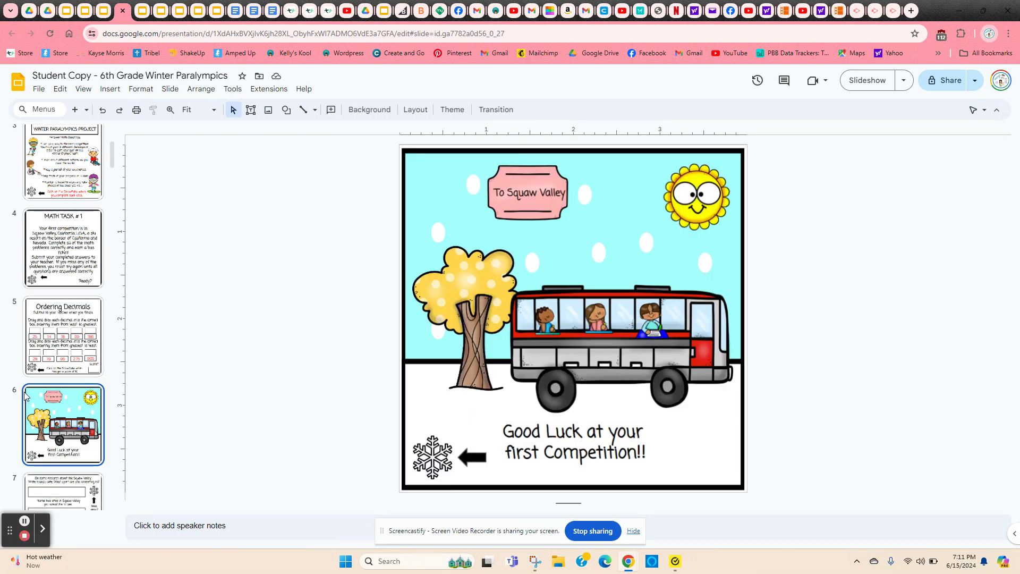
scroll(69, 330, down, 3)
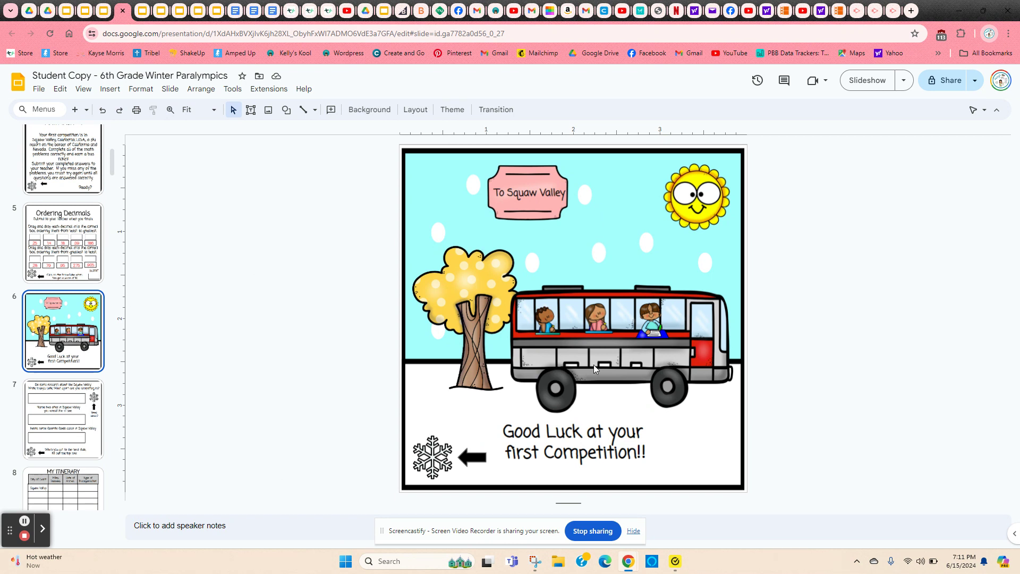
click(95, 445)
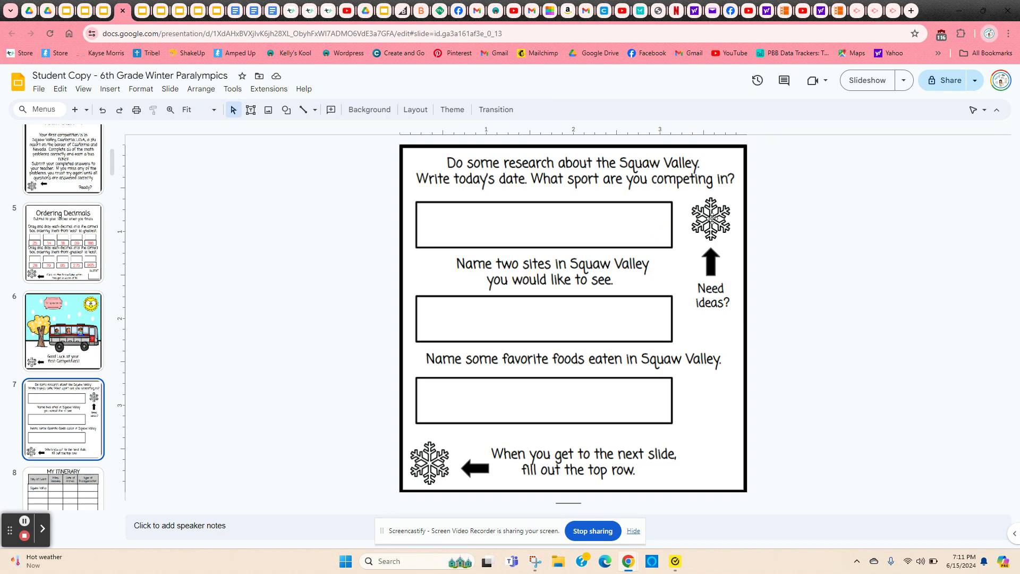
click(712, 217)
click(720, 247)
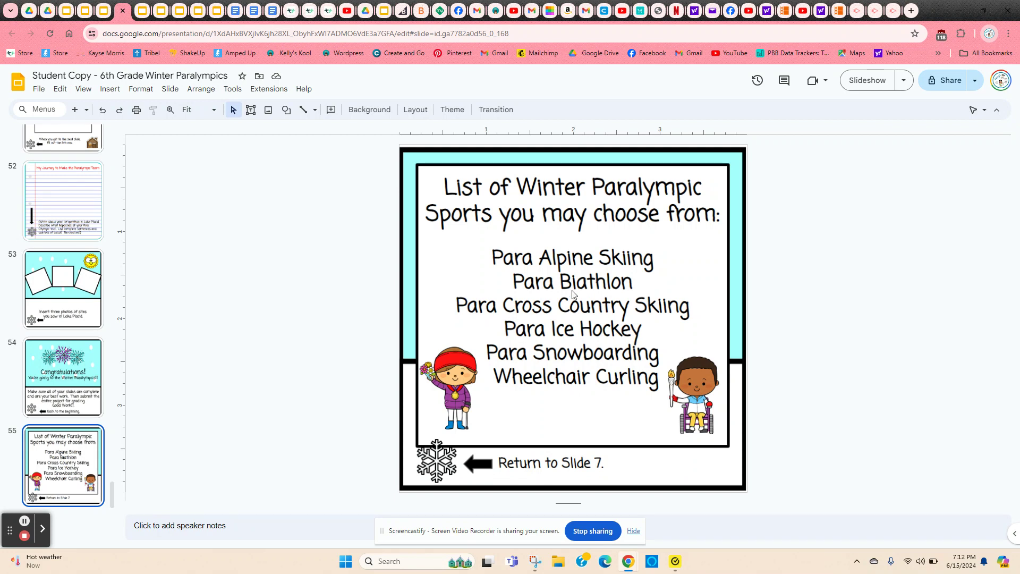
click(437, 463)
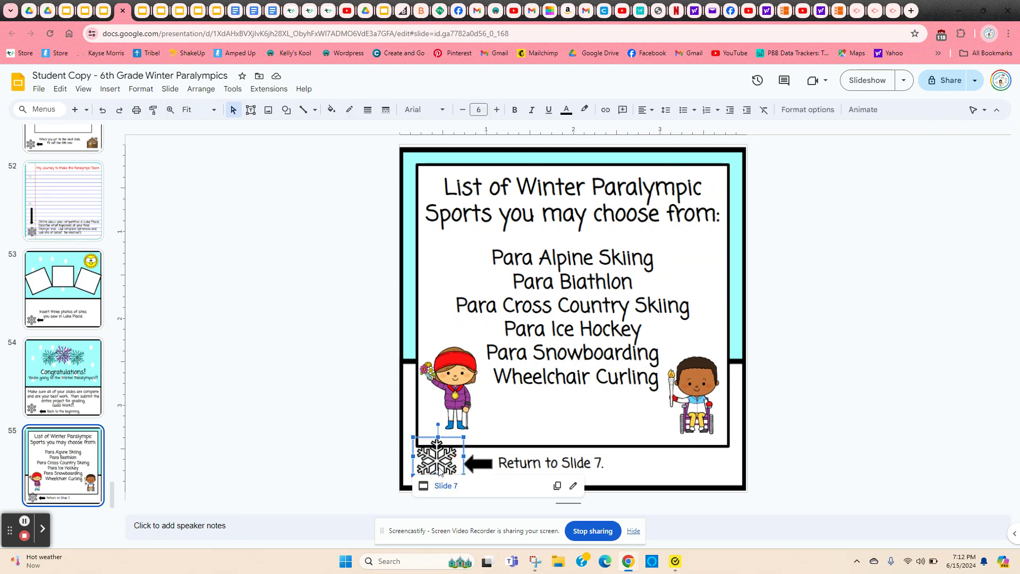
click(445, 487)
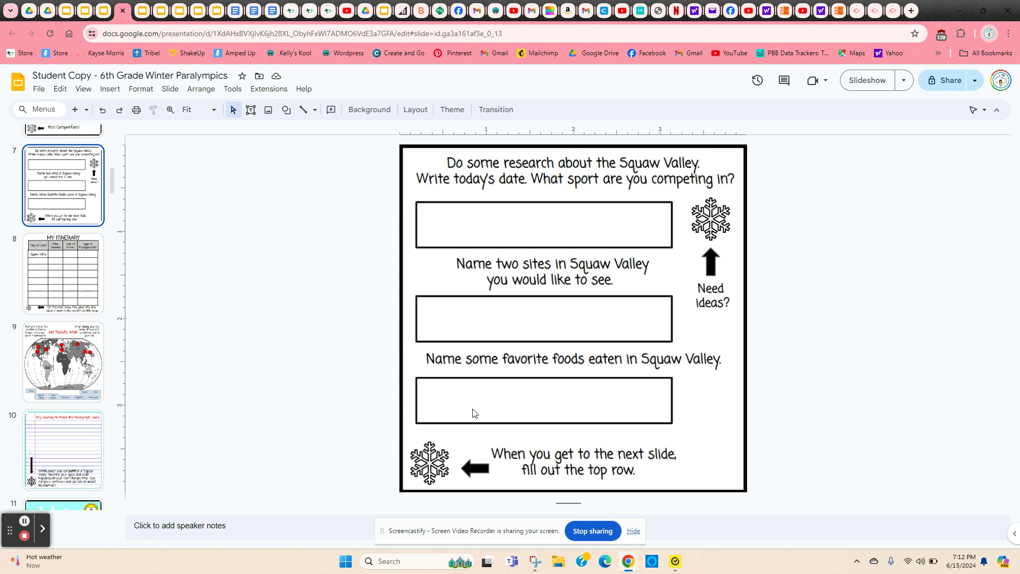
- On slide 8's My Itinerary, enter Bus as Squaw Valley's transportation, then open slide 9
click(425, 461)
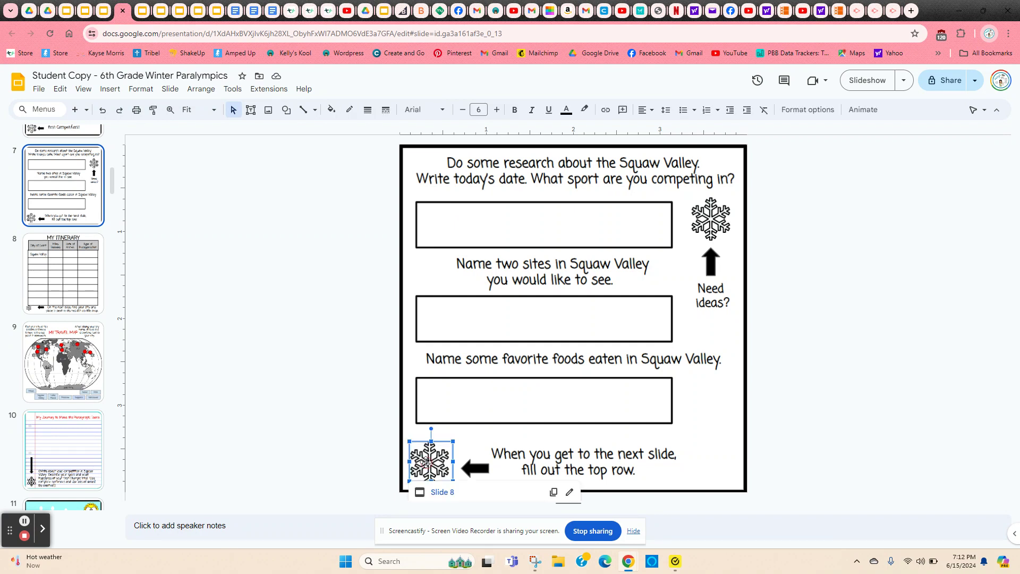
click(439, 493)
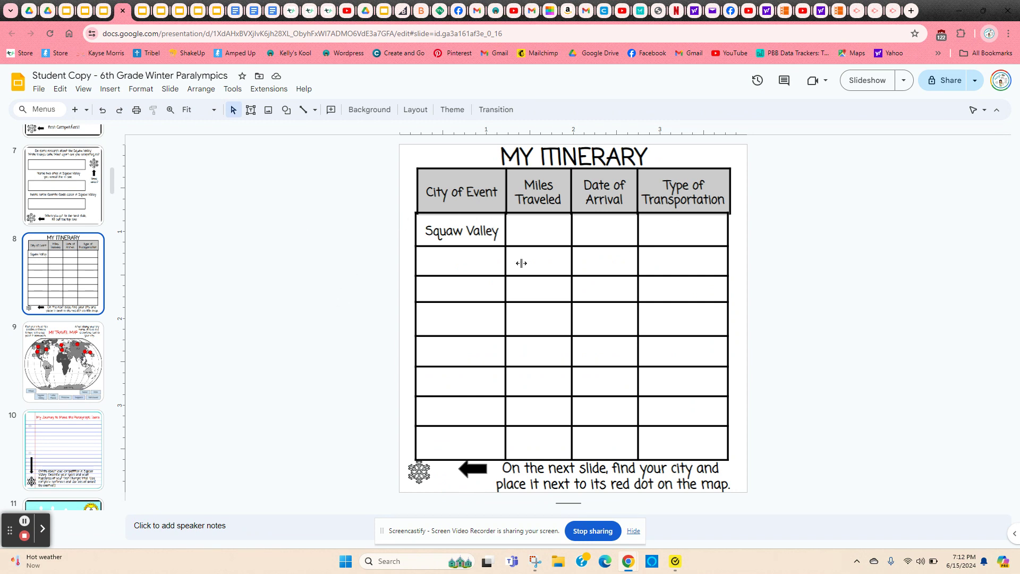
click(543, 233)
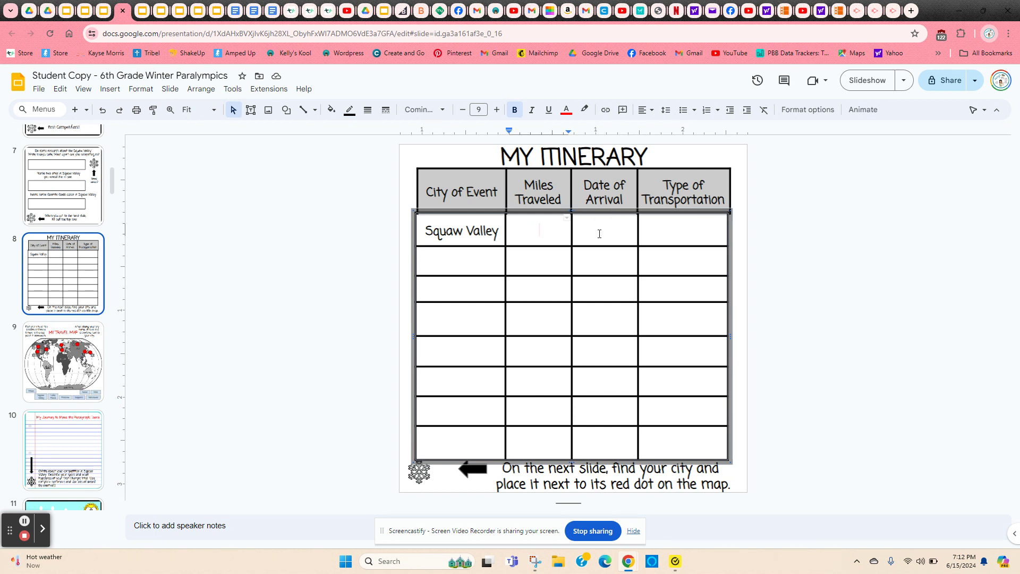
click(681, 233)
text(Bus)
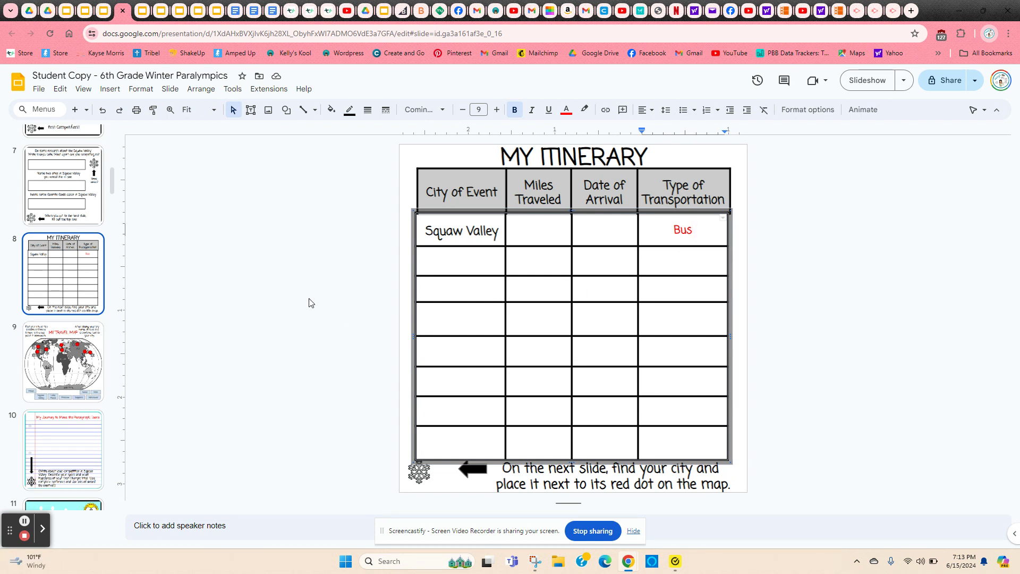
click(55, 370)
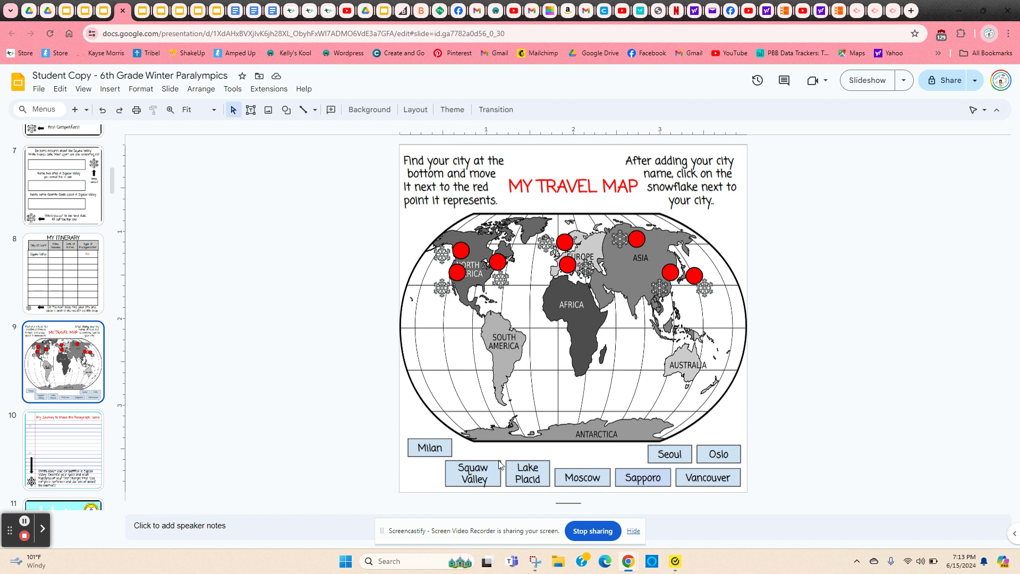
- Place the Squaw Valley tile by North America's red dot, then follow the link to slide 10
drag(496, 468, 456, 287)
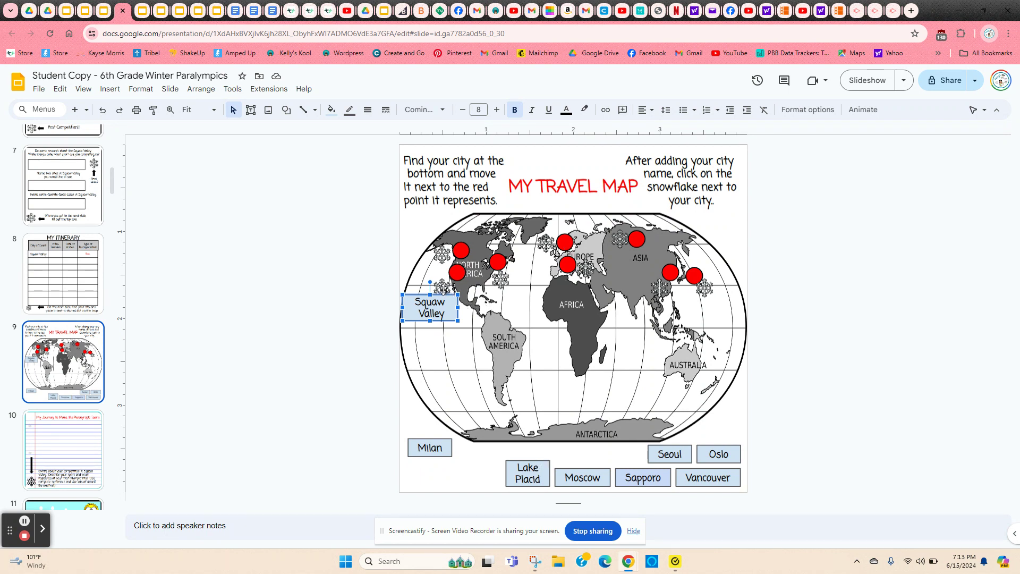
click(442, 288)
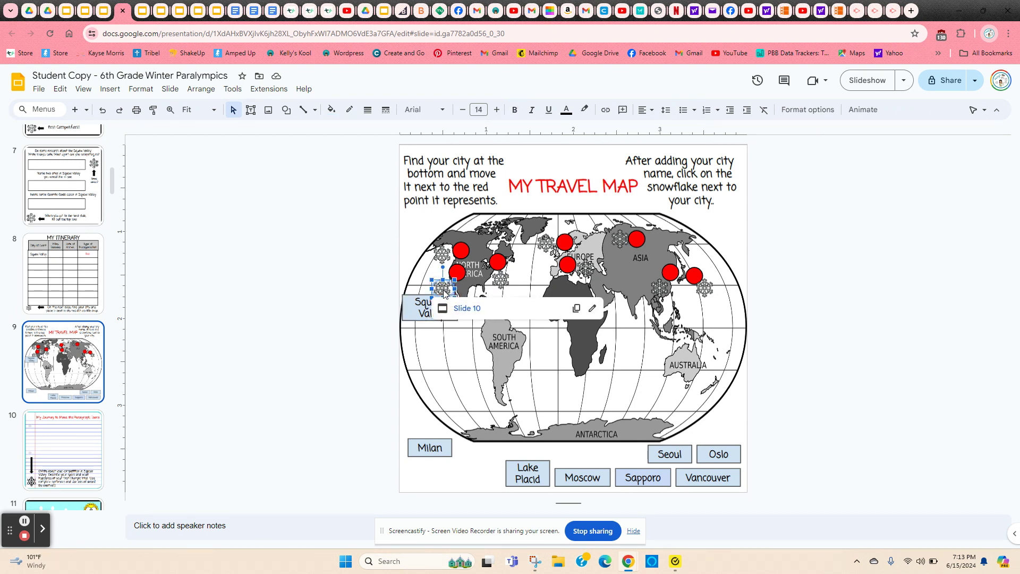
click(466, 309)
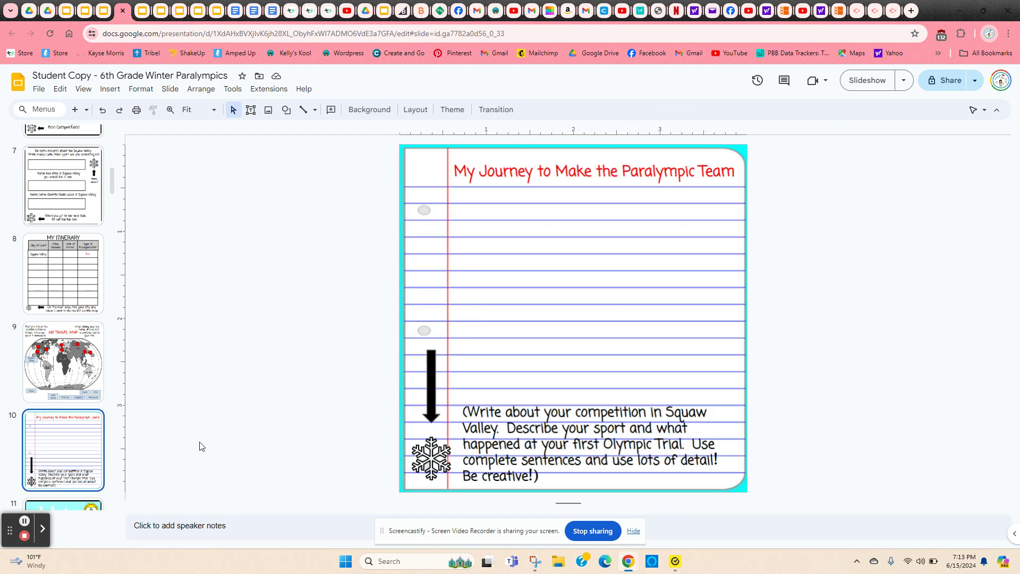
- Follow the snowflake link from the journal page to slide 11's Squaw Valley sites page
click(572, 254)
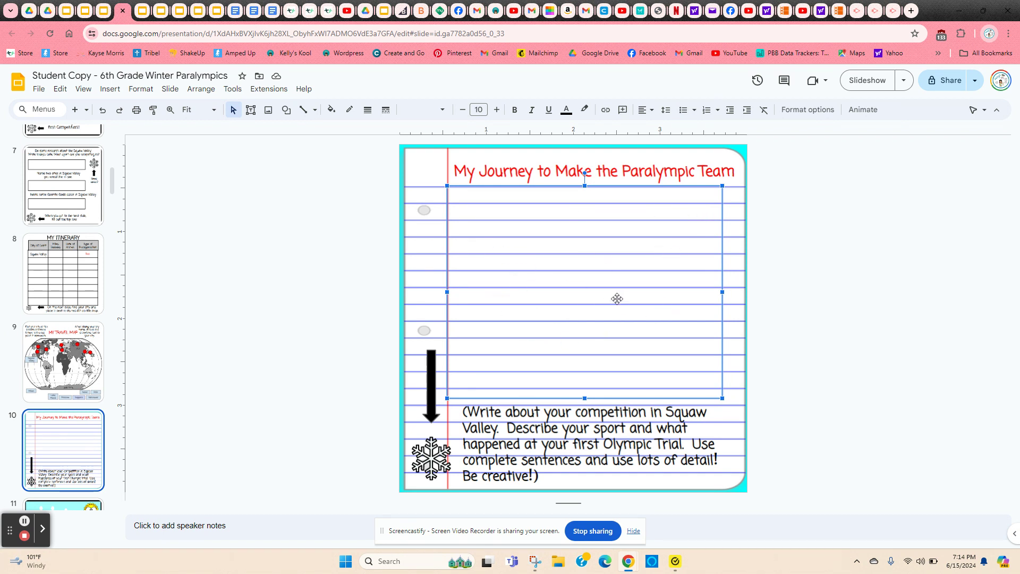
click(429, 467)
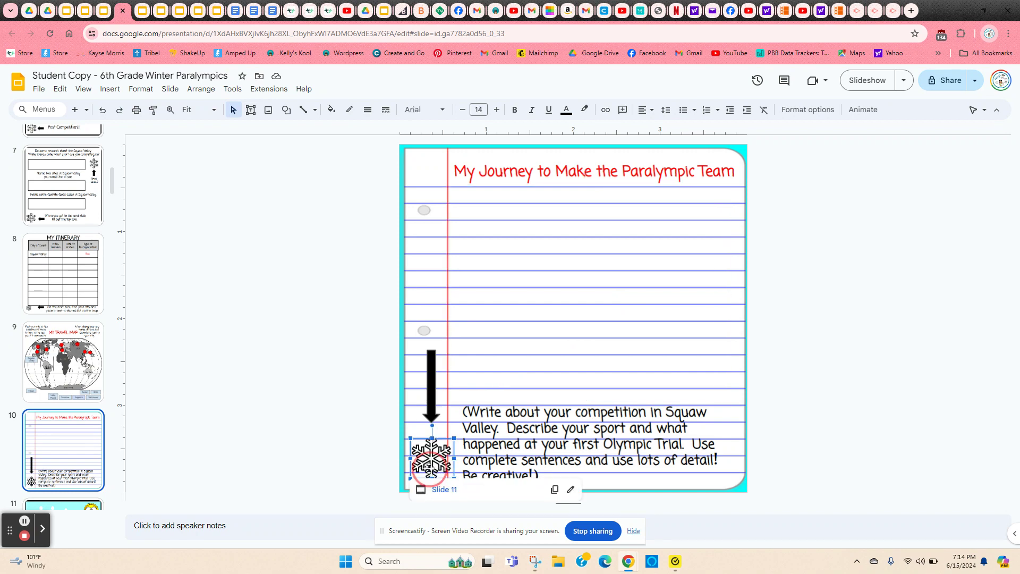
click(445, 490)
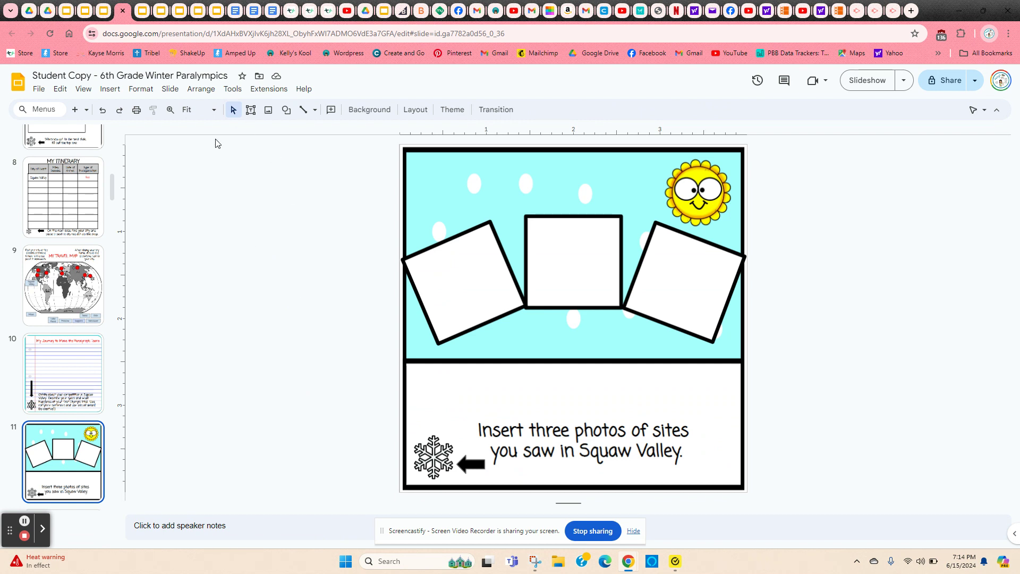
- Open the Google Images web search panel through Insert > Image > Search the web
click(110, 88)
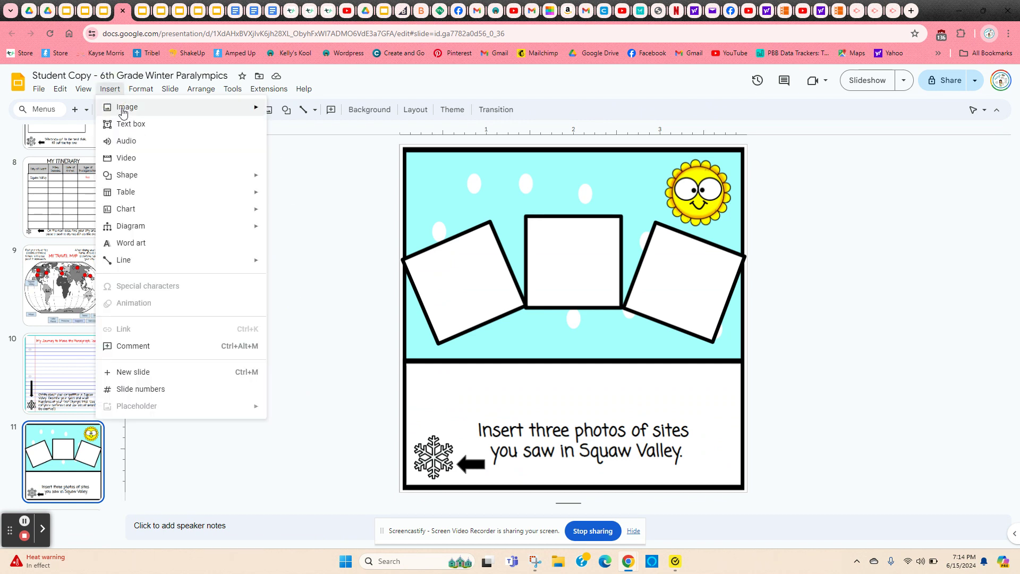
mouse_move(164, 109)
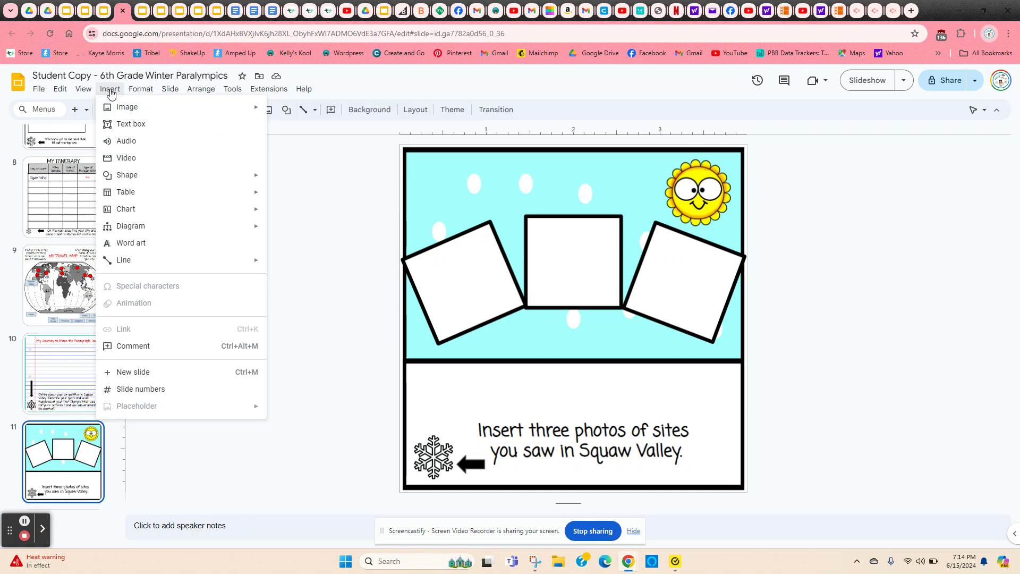
mouse_move(228, 109)
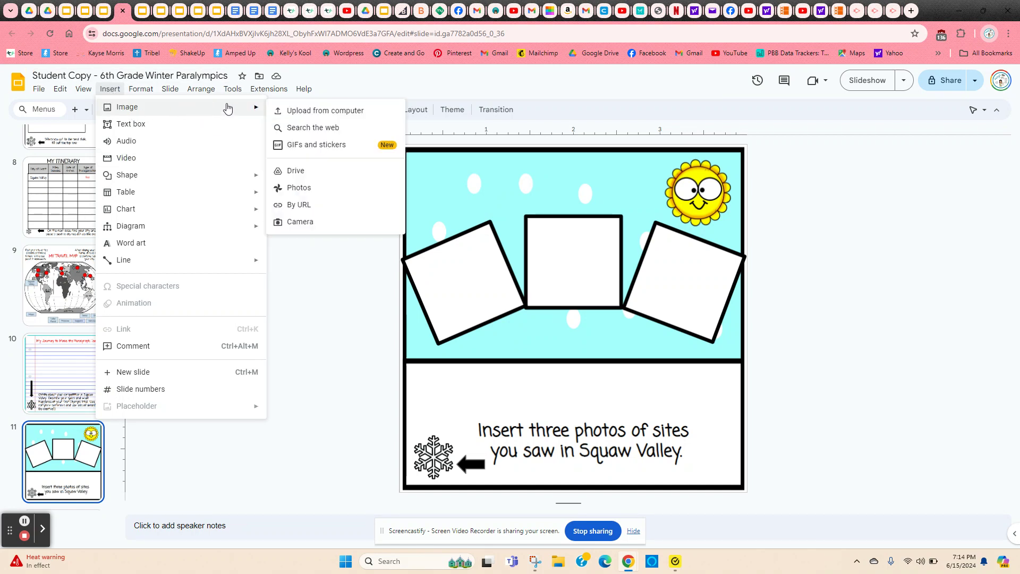
click(316, 130)
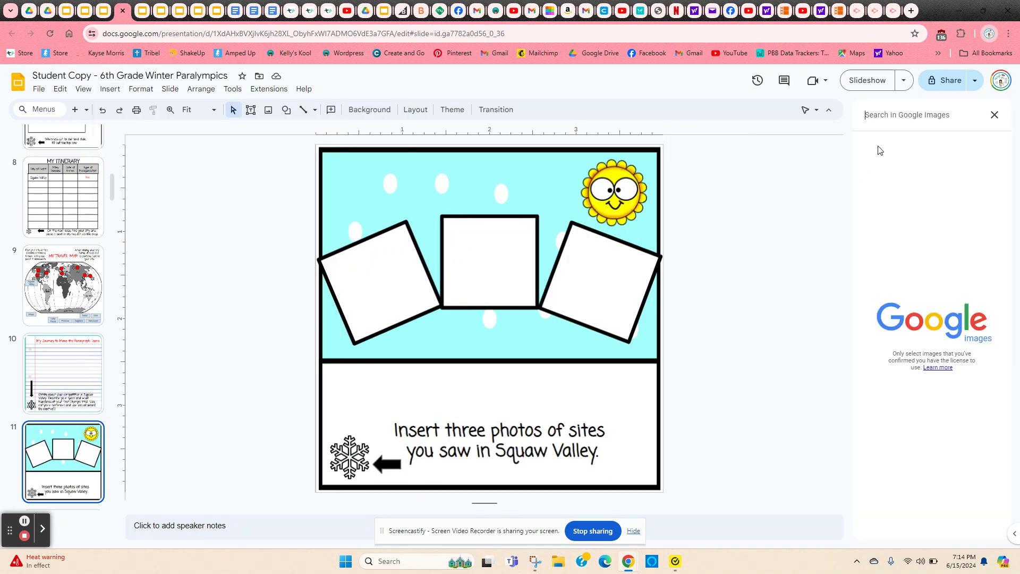
- Search images for 'Squaw Vall' and insert the snowy lodge photo onto slide 11
text(Squaw Valley)
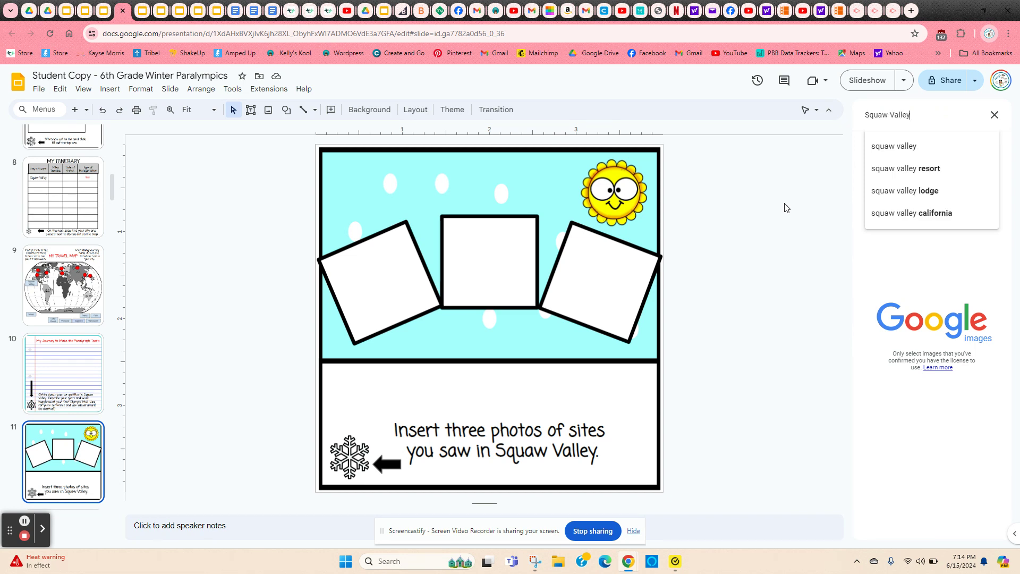
key(Return)
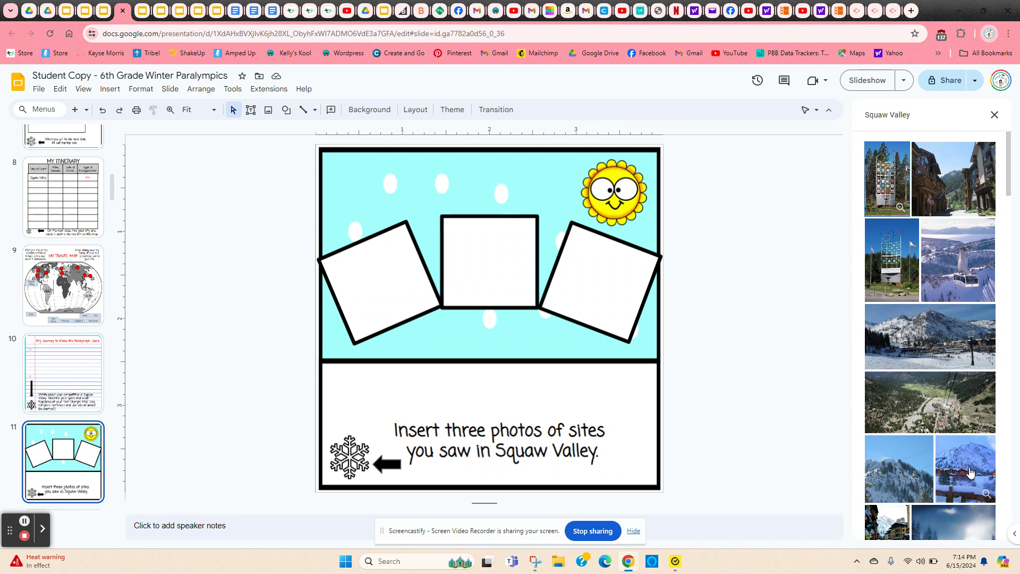
scroll(970, 471, down, 2)
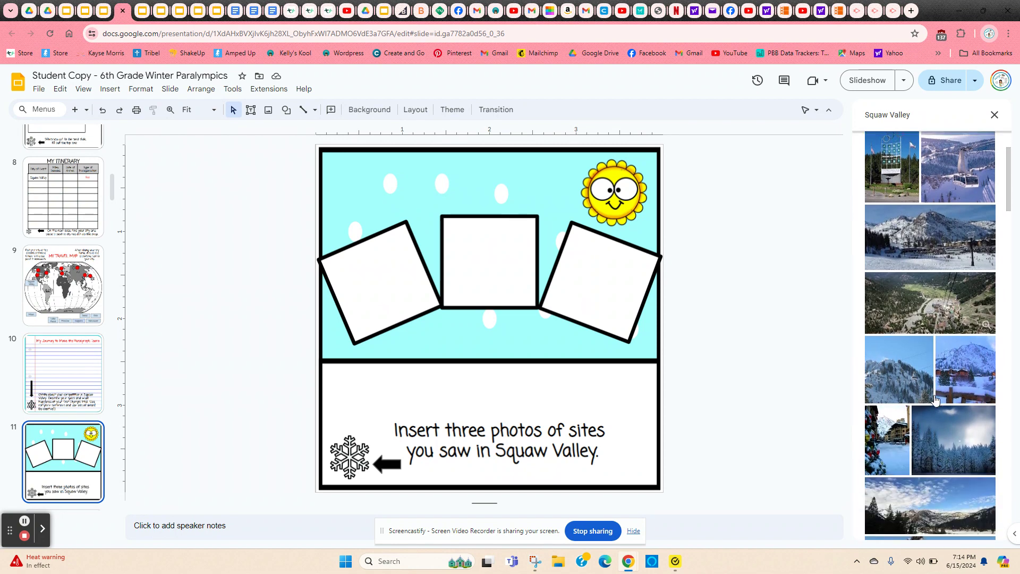
click(963, 355)
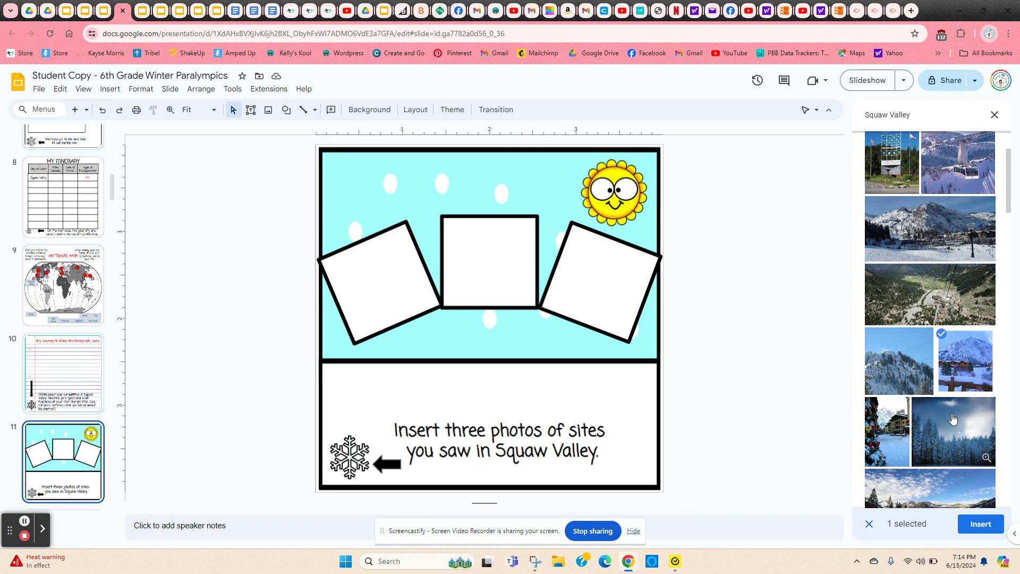
click(981, 523)
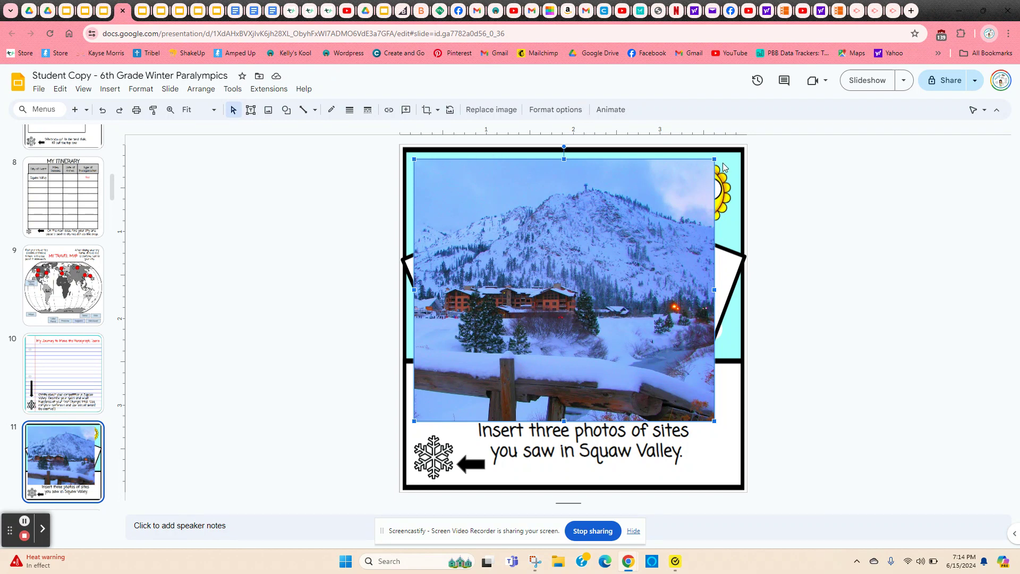
- Shrink, tilt and fit the lodge photo into slide 11's left frame, then follow the link to slide 12
drag(714, 160, 512, 372)
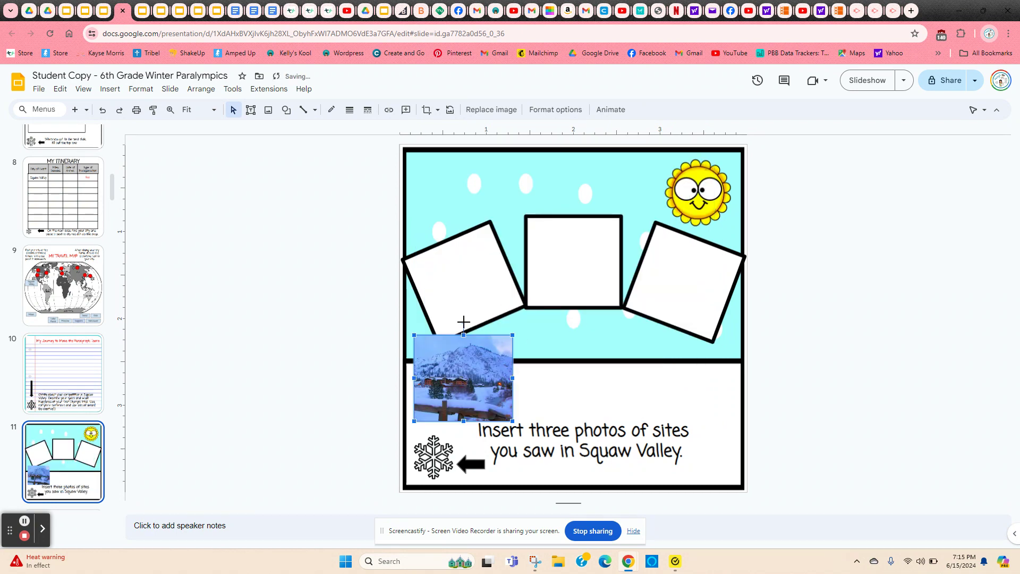
drag(463, 322, 435, 325)
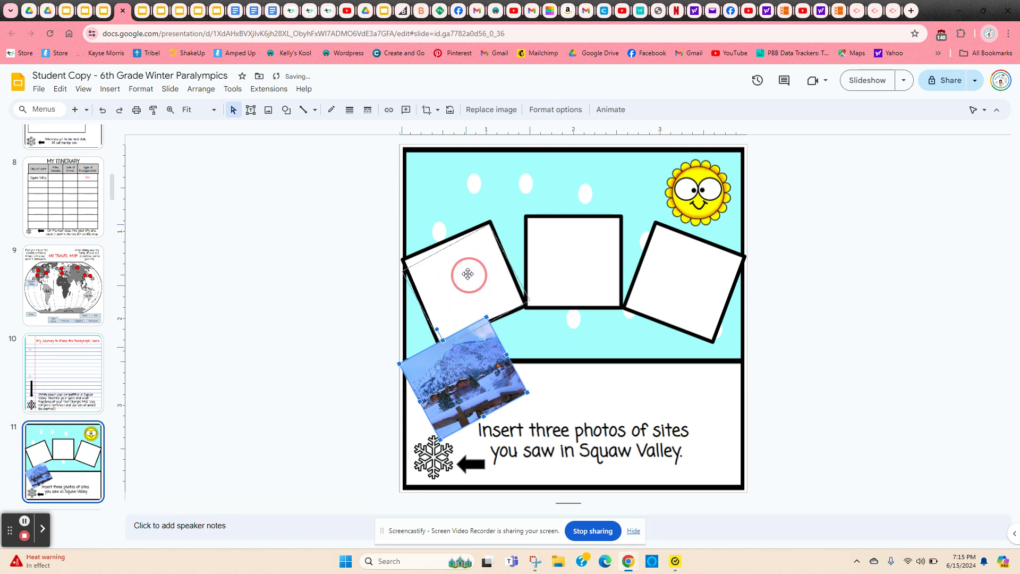
drag(468, 275, 467, 272)
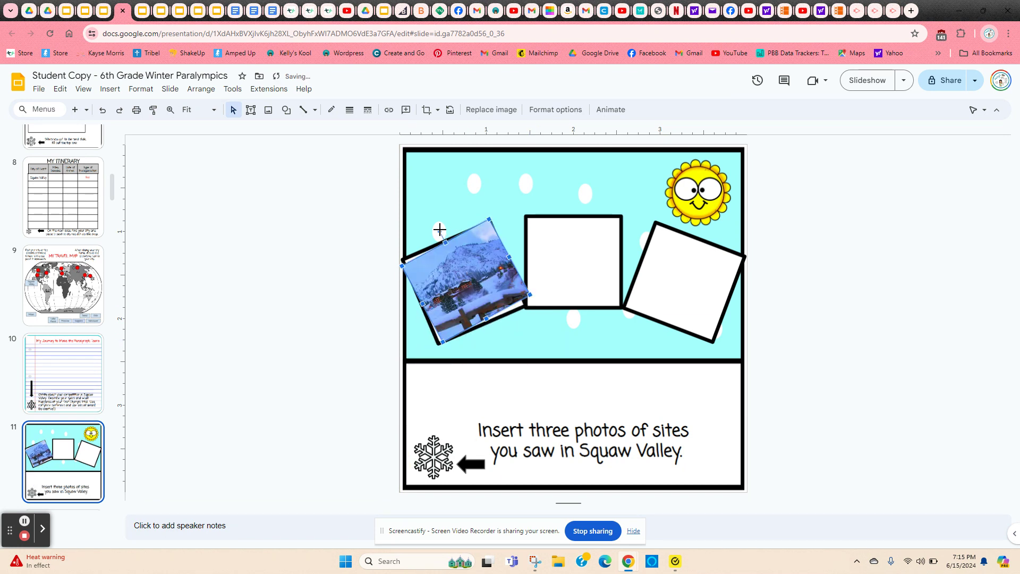
drag(440, 231, 445, 229)
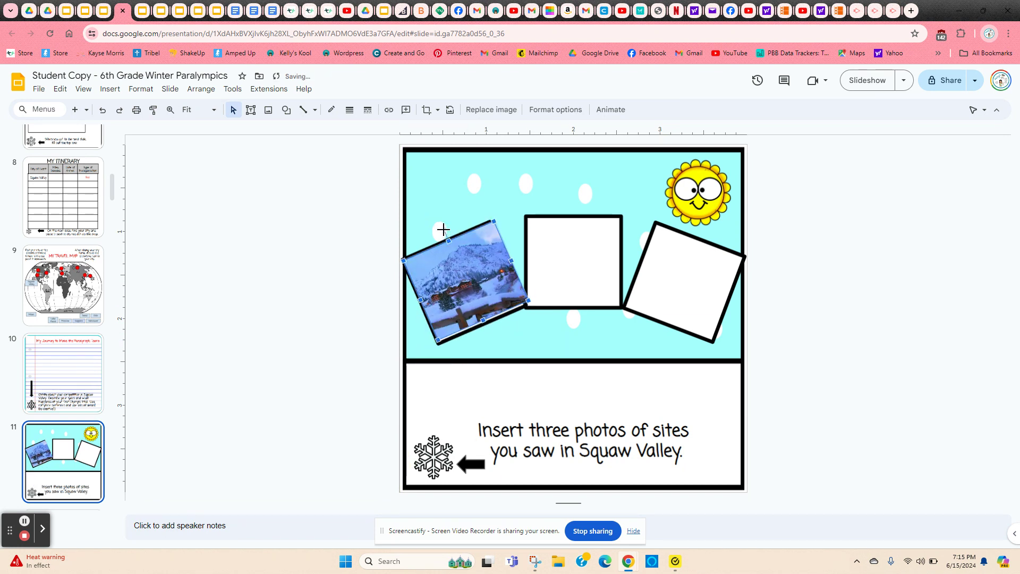
drag(484, 320, 486, 324)
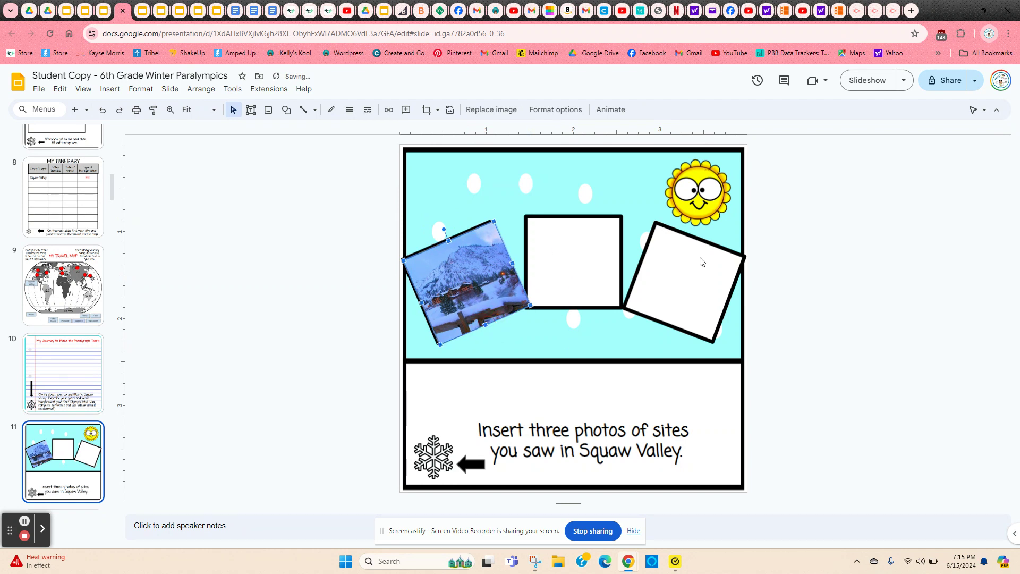
click(441, 471)
click(445, 490)
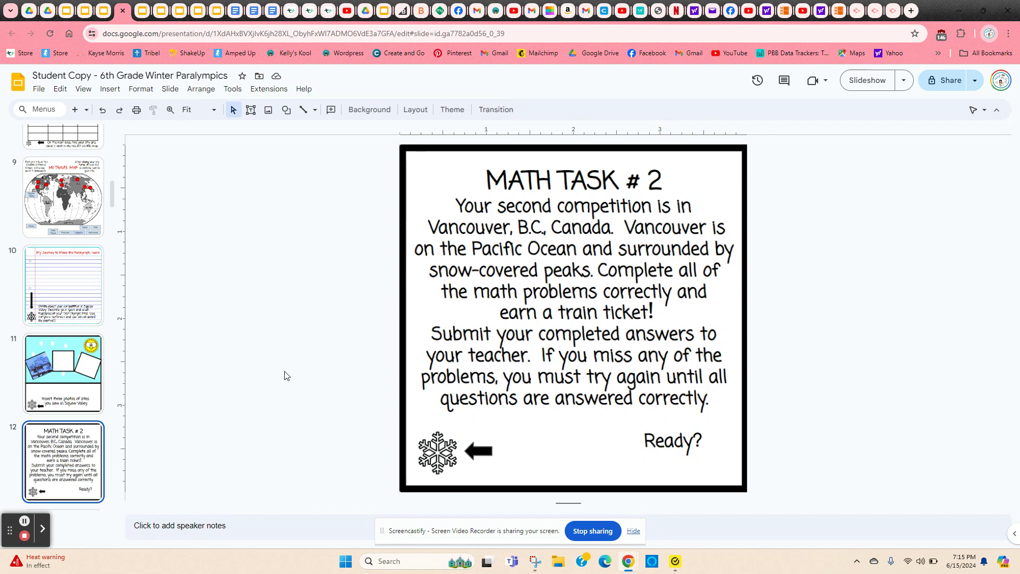
- Step through slides 13 (Order of Operations) and 14 (train) to slide 15's Vancouver research questions
scroll(54, 452, down, 3)
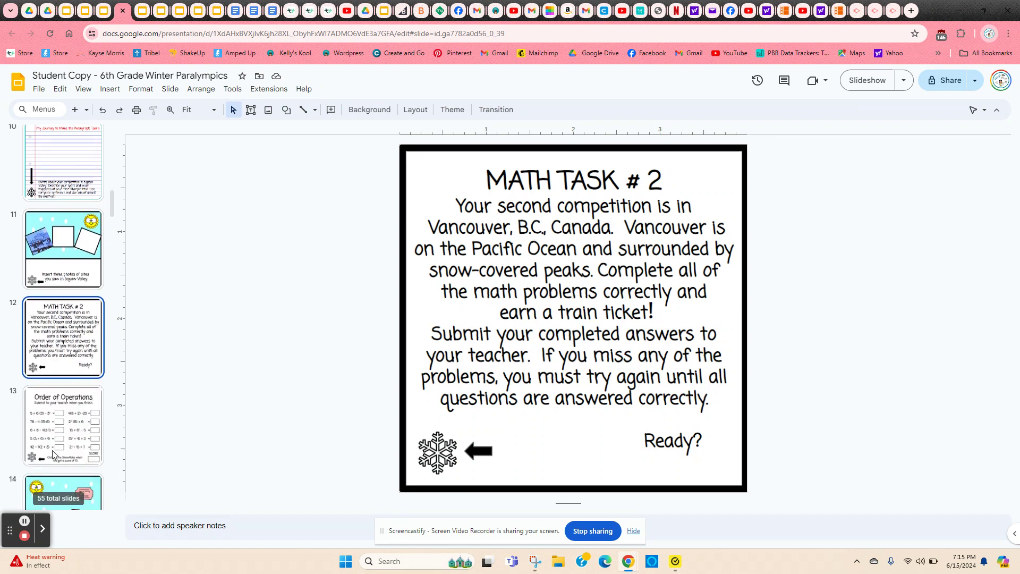
click(74, 358)
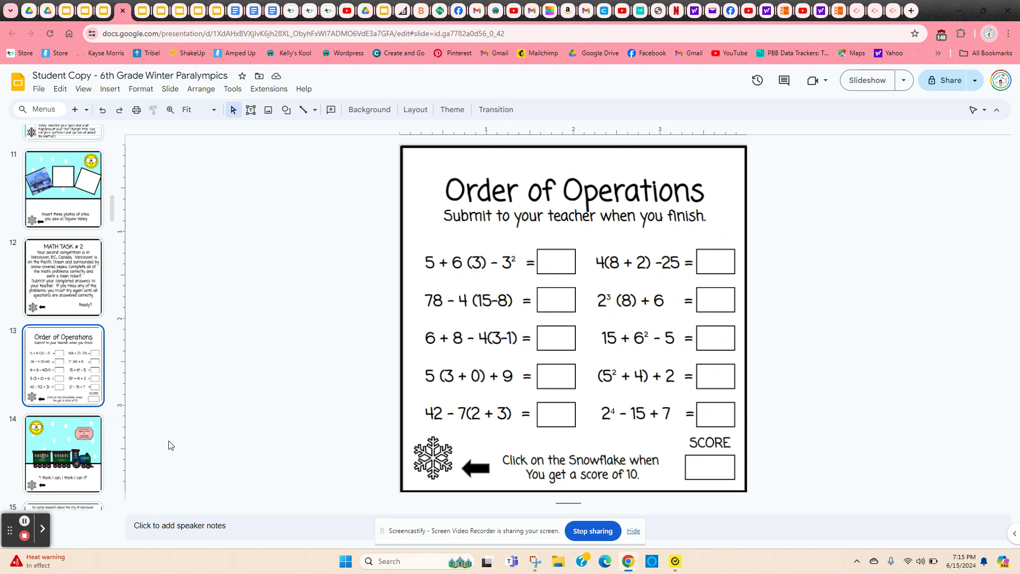
scroll(65, 422, down, 3)
click(55, 285)
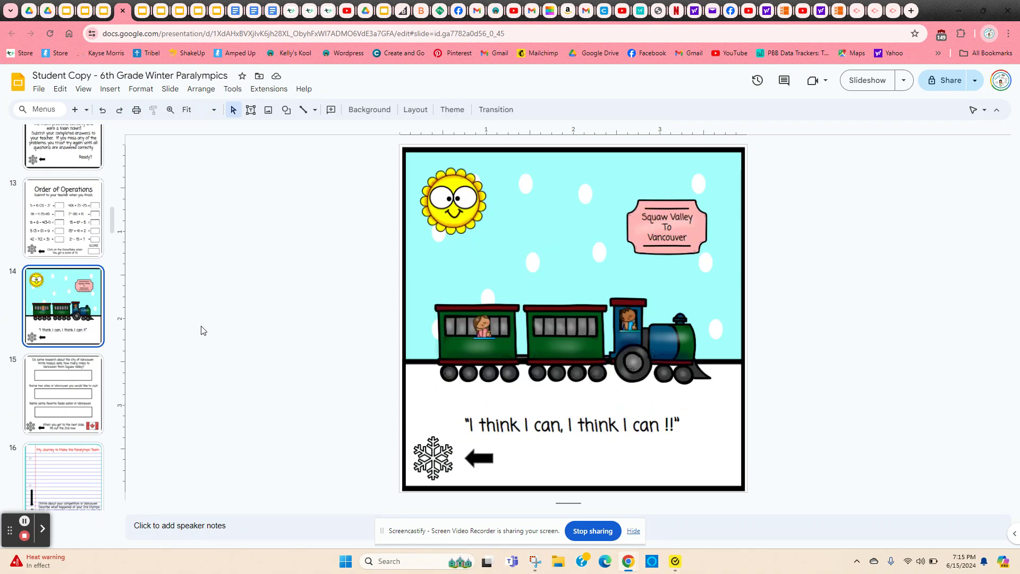
drag(80, 382, 84, 432)
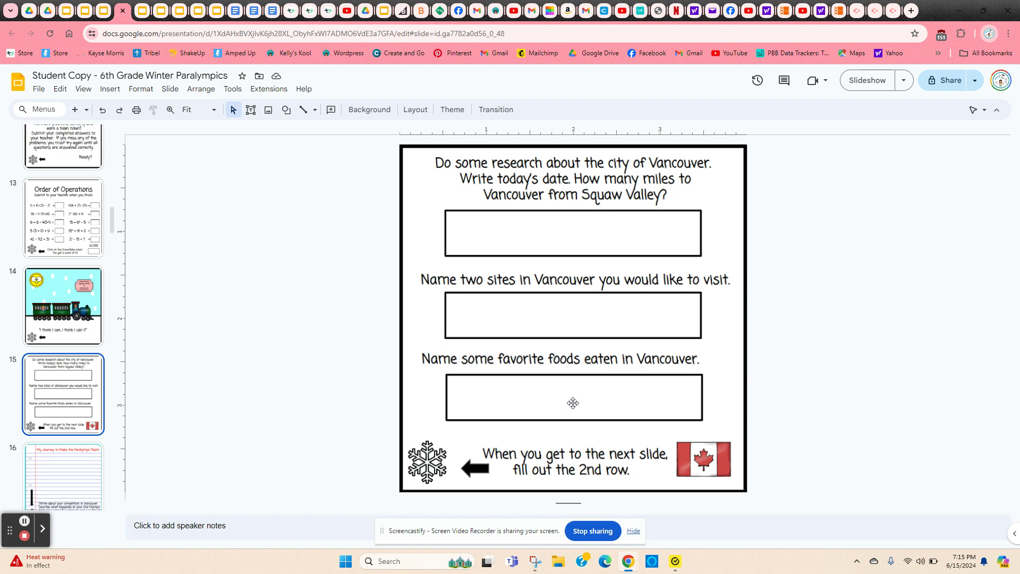
- Go to the deck's last slide, slide 54, the Congratulations page
scroll(81, 392, down, 3)
scroll(81, 392, down, 12)
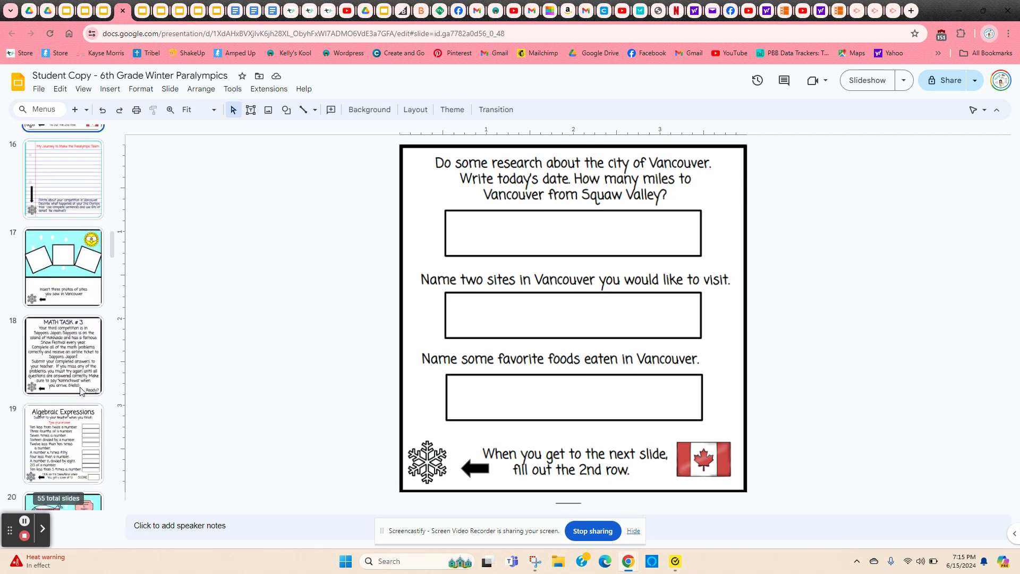
scroll(81, 391, down, 20)
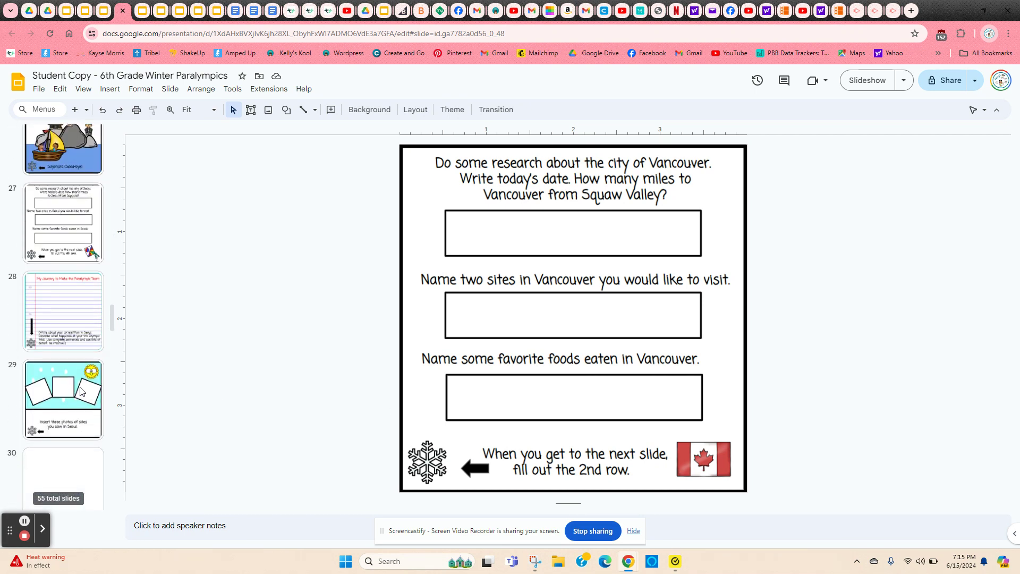
scroll(81, 391, down, 8)
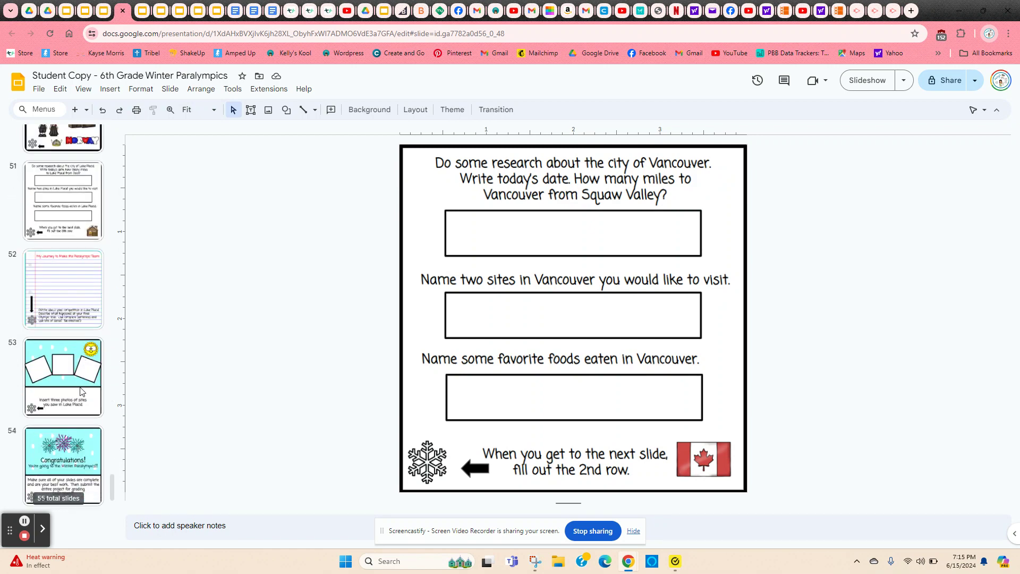
click(71, 356)
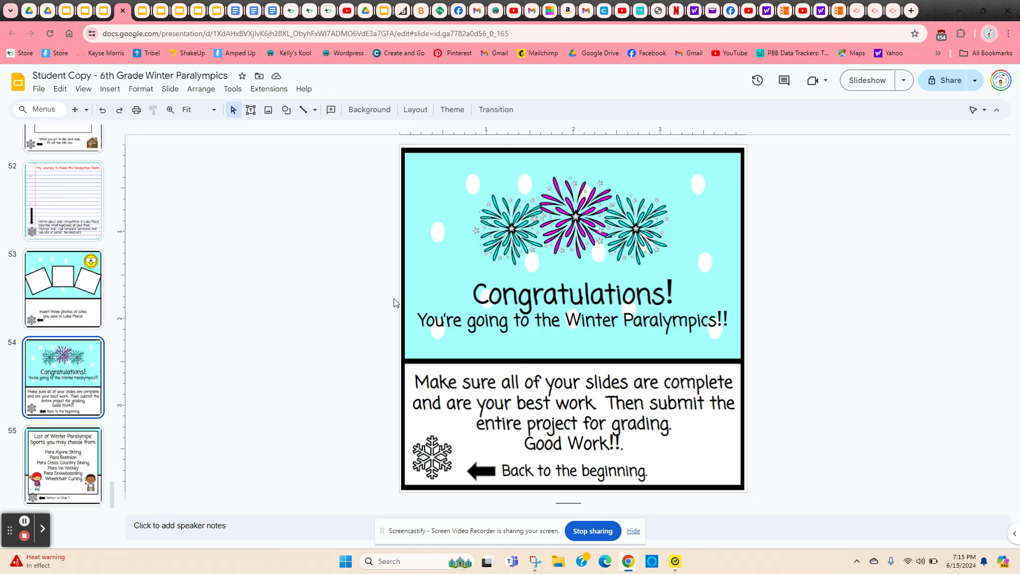
- Return to slide 1, the 'Earn your way to the Winter Paralympics' title slide
scroll(40, 386, up, 20)
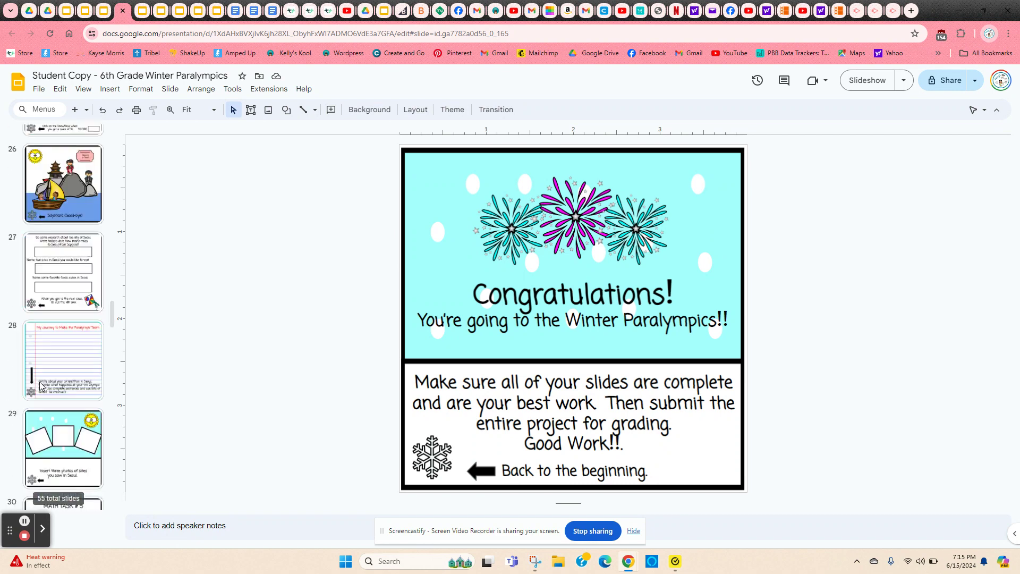
scroll(40, 386, up, 20)
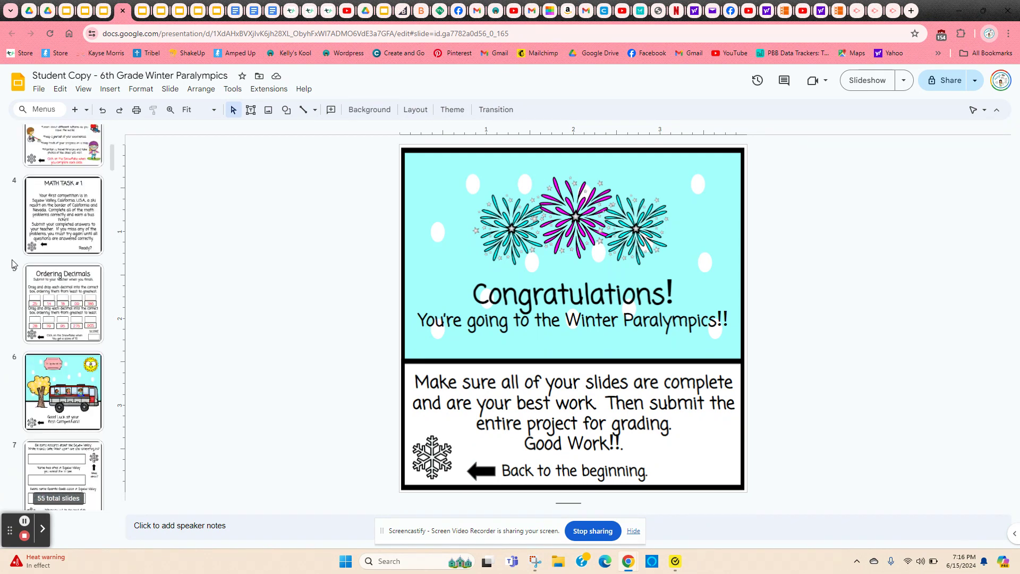
scroll(13, 264, up, 5)
click(89, 203)
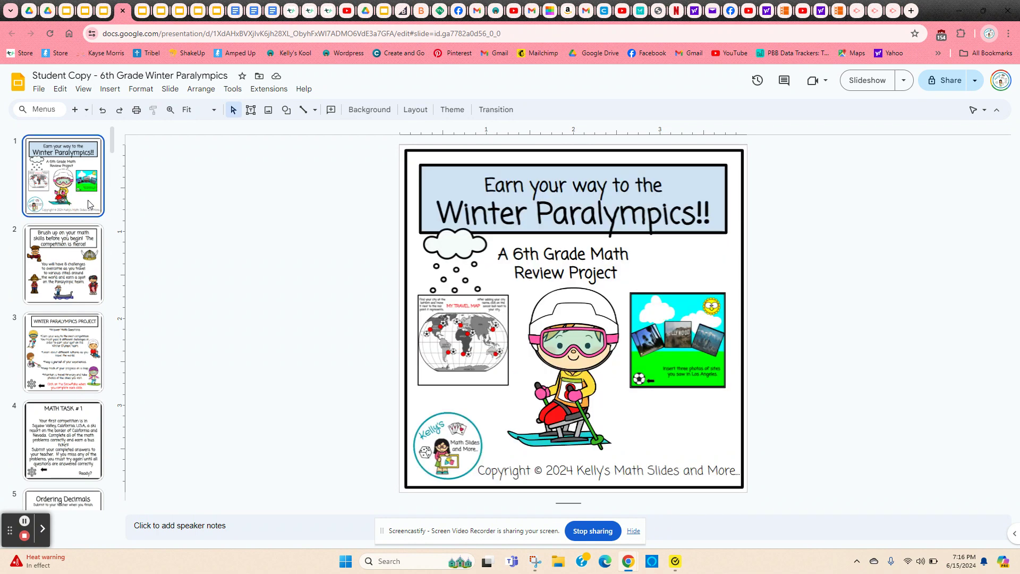